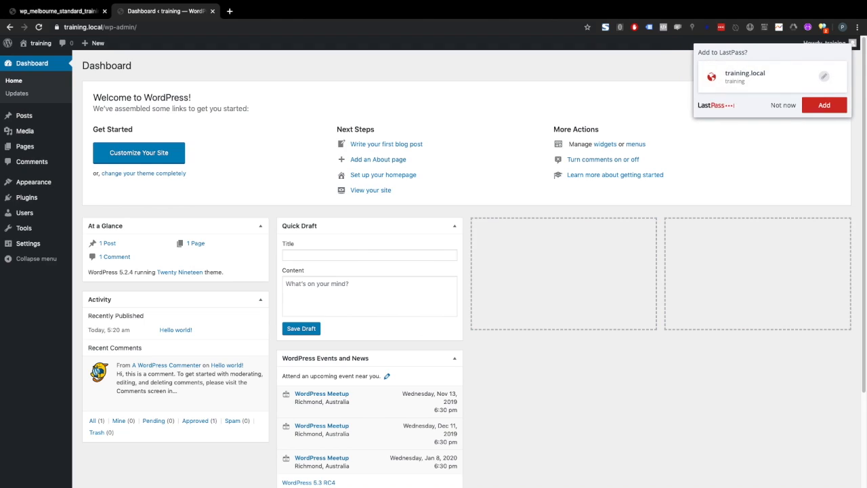
- Decline the LastPass offer to save the site login and open the site's General Settings
click(784, 105)
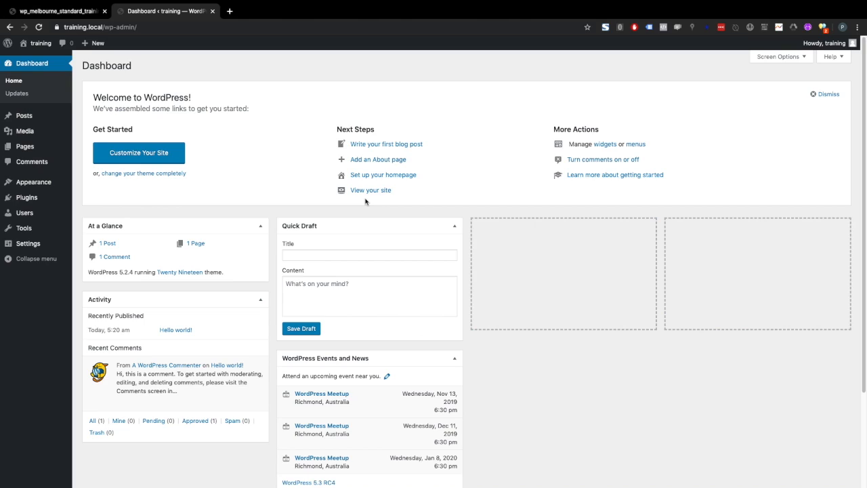
mouse_move(34, 244)
click(102, 246)
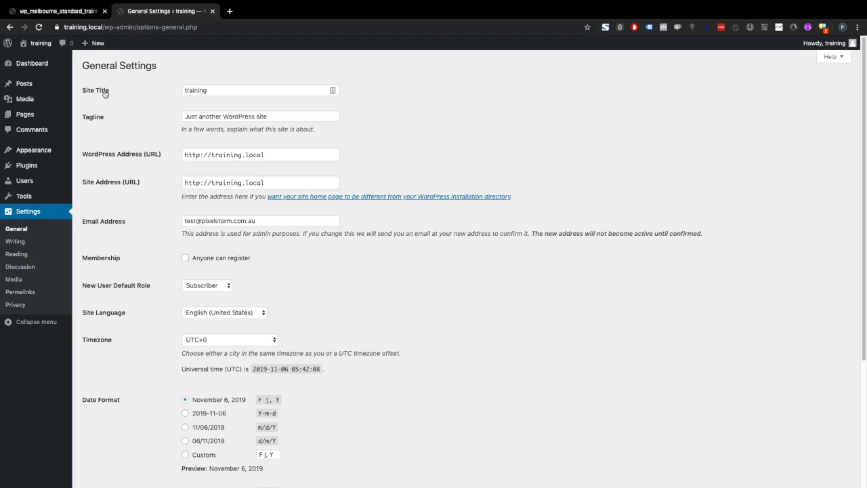
- Examine the Site Title and Tagline values in General Settings
drag(214, 90, 165, 91)
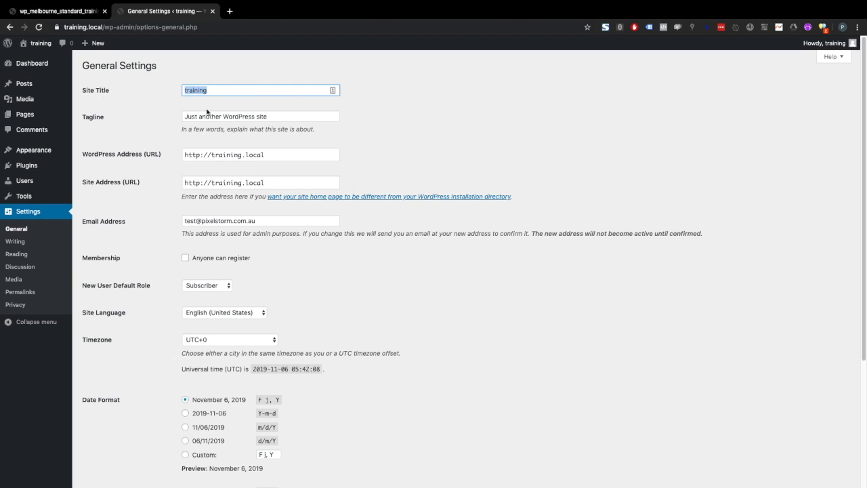
click(218, 91)
drag(200, 90, 155, 91)
drag(293, 114, 173, 120)
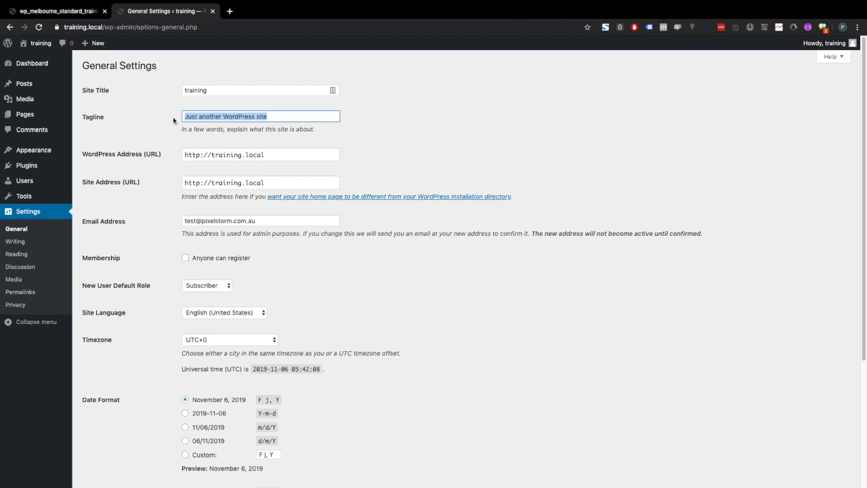
double_click(261, 117)
drag(253, 119, 183, 116)
click(273, 116)
click(216, 90)
click(272, 117)
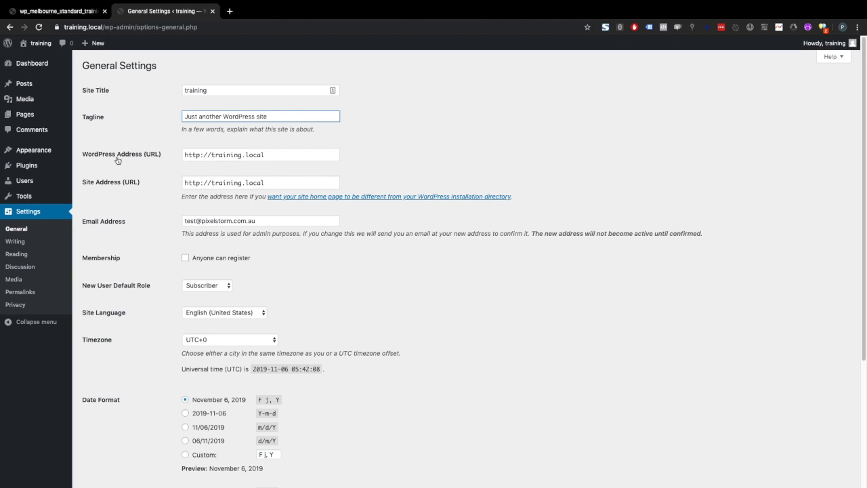
- Examine the WordPress Address (URL) and the administrative Email Address in General Settings
drag(279, 157, 171, 146)
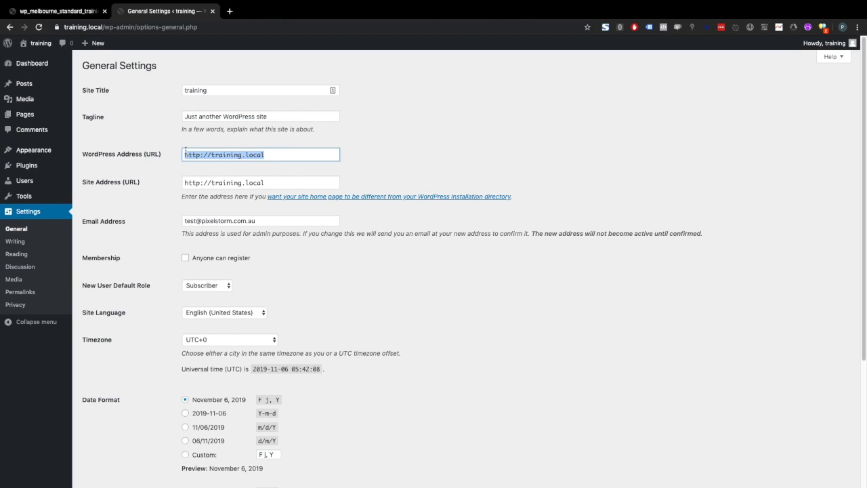
click(268, 155)
drag(268, 155, 170, 148)
click(266, 157)
drag(267, 156, 172, 158)
drag(271, 221, 156, 221)
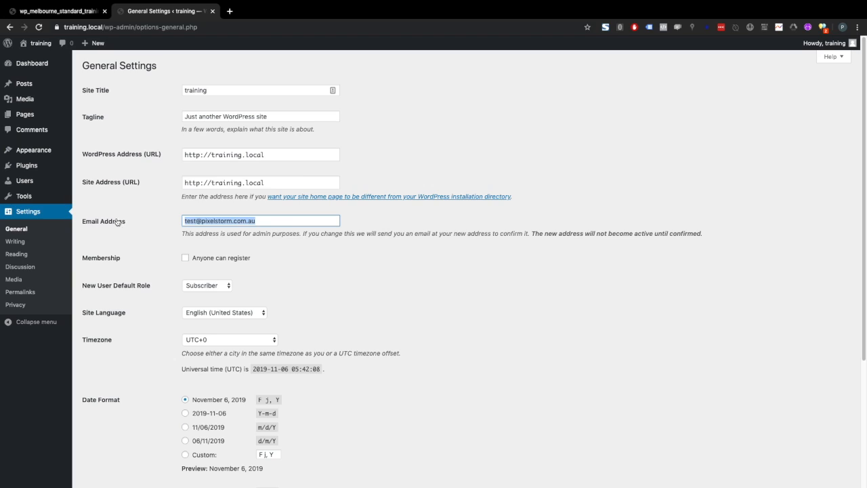
click(227, 221)
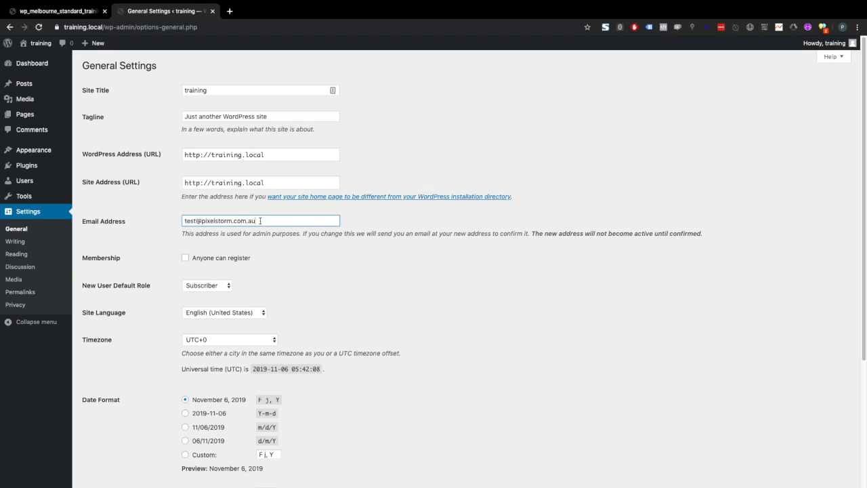
drag(264, 221, 182, 222)
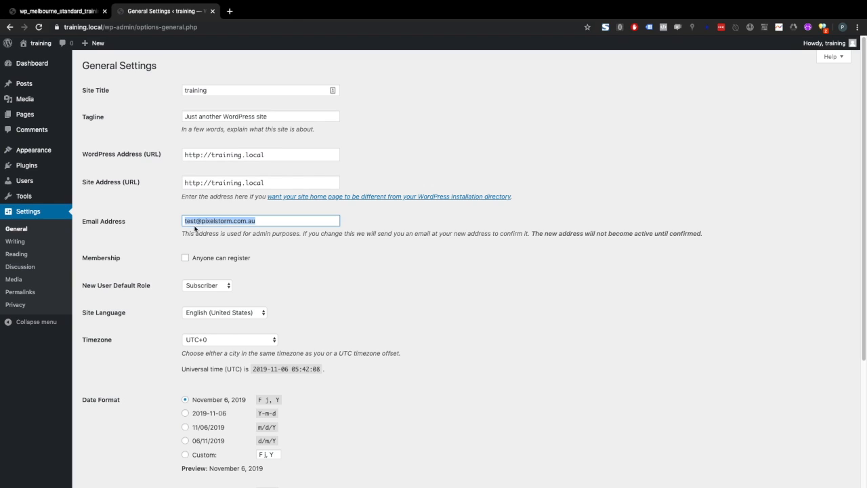
click(260, 223)
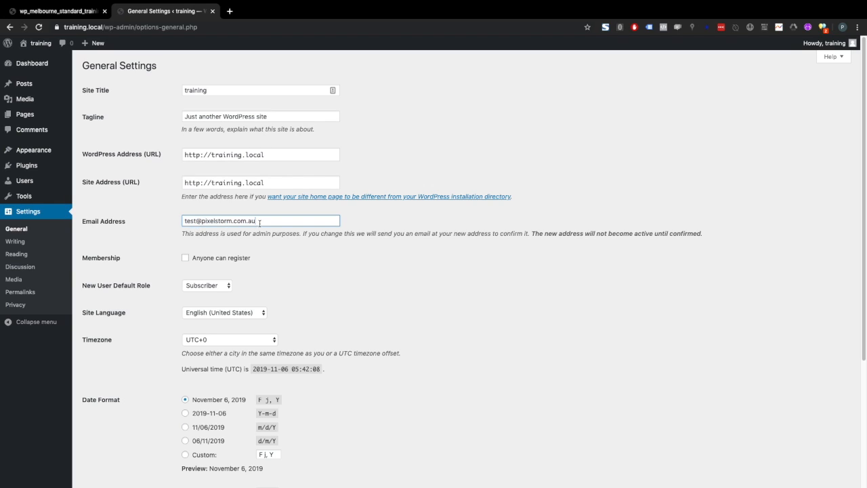
drag(257, 222, 179, 225)
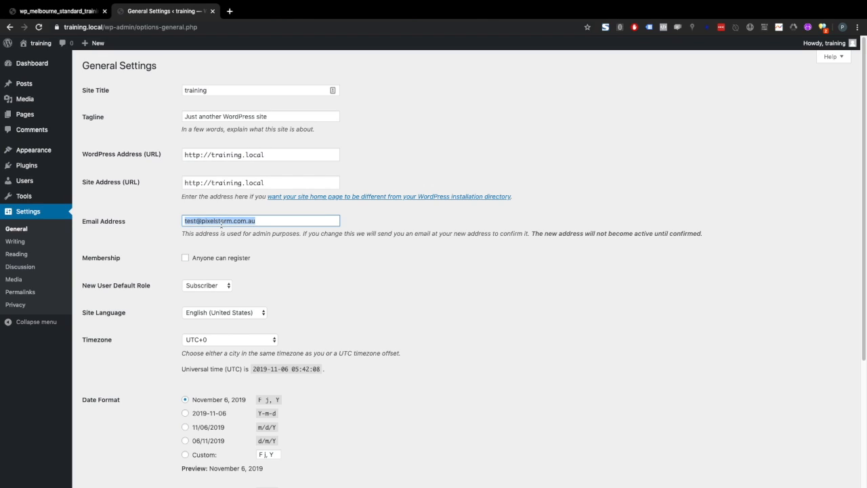
- Examine the role choices for New User Default Role and the languages offered for Site Language
scroll(157, 256, down, 1)
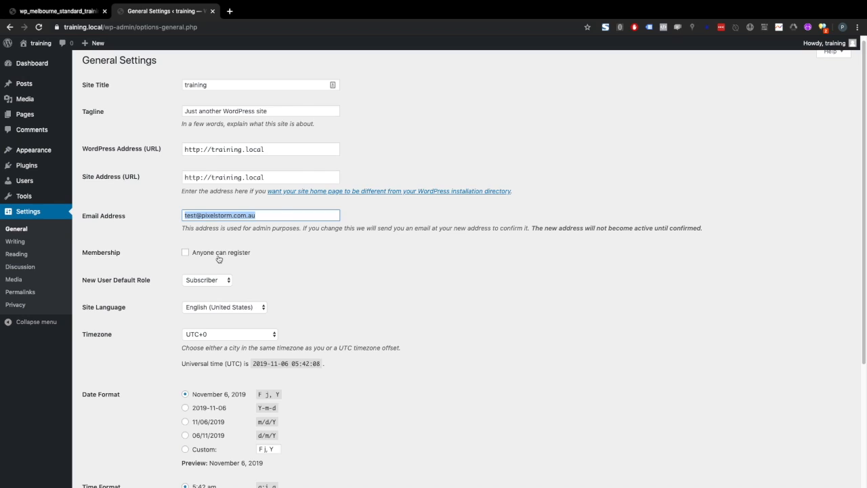
scroll(219, 260, down, 1)
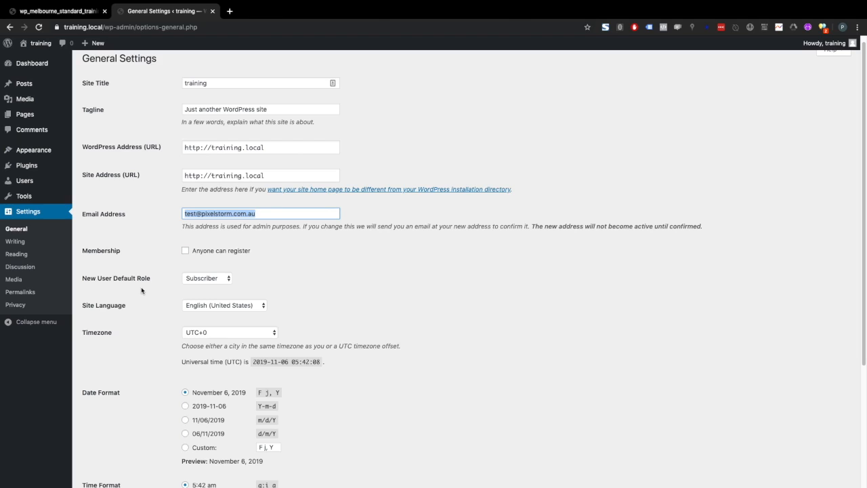
click(207, 279)
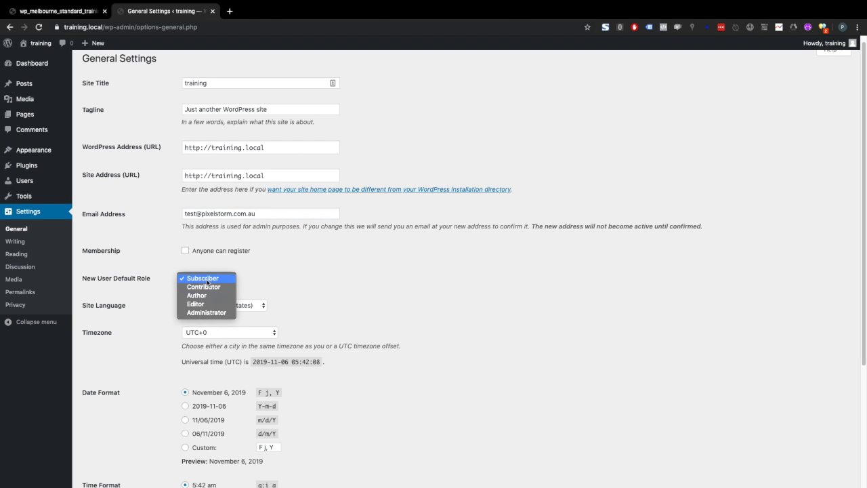
click(156, 272)
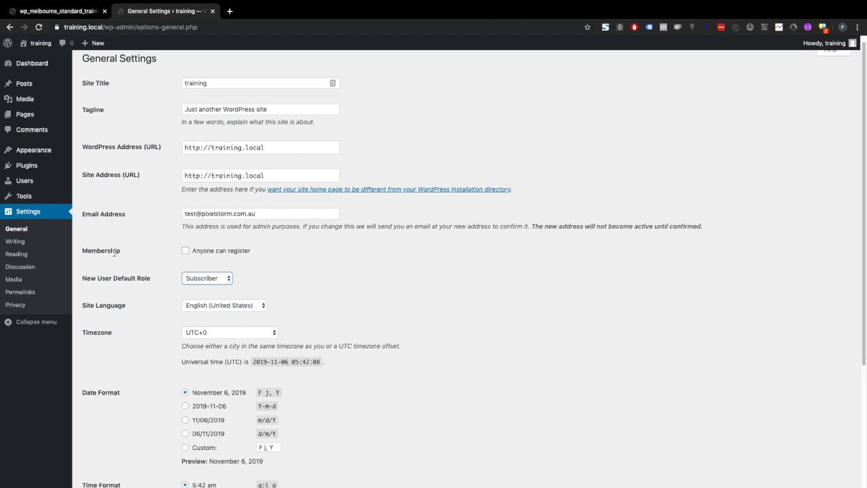
click(199, 280)
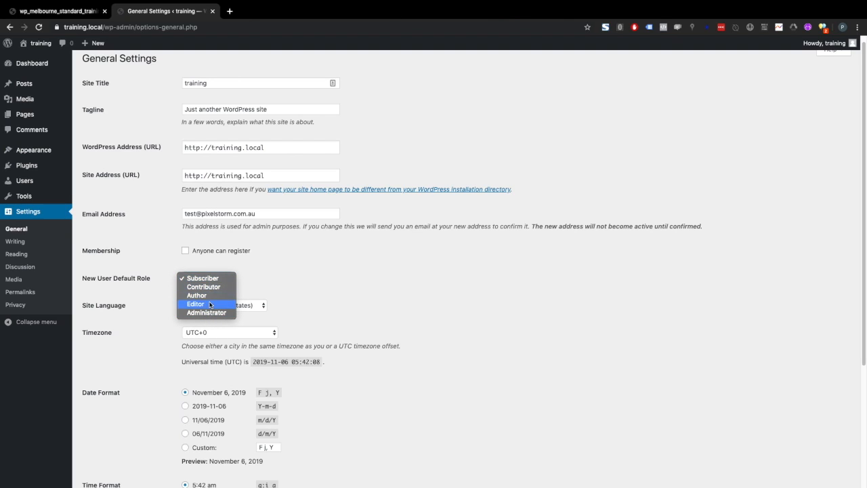
click(229, 278)
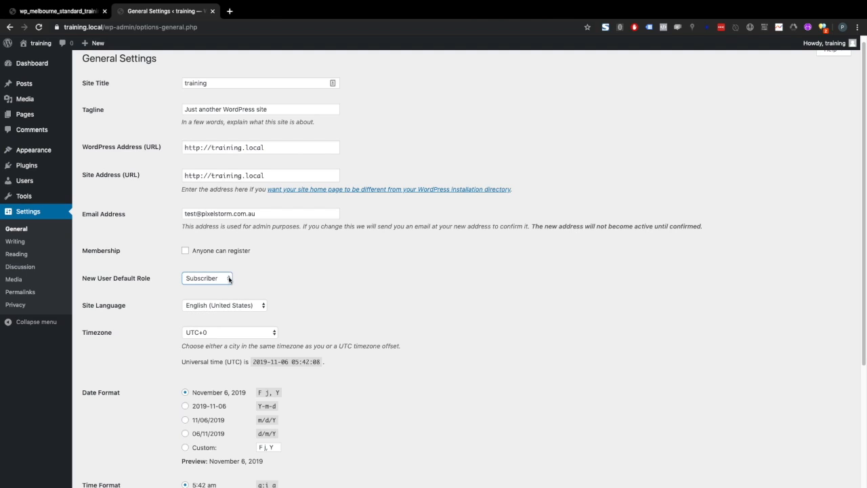
scroll(156, 306, down, 1)
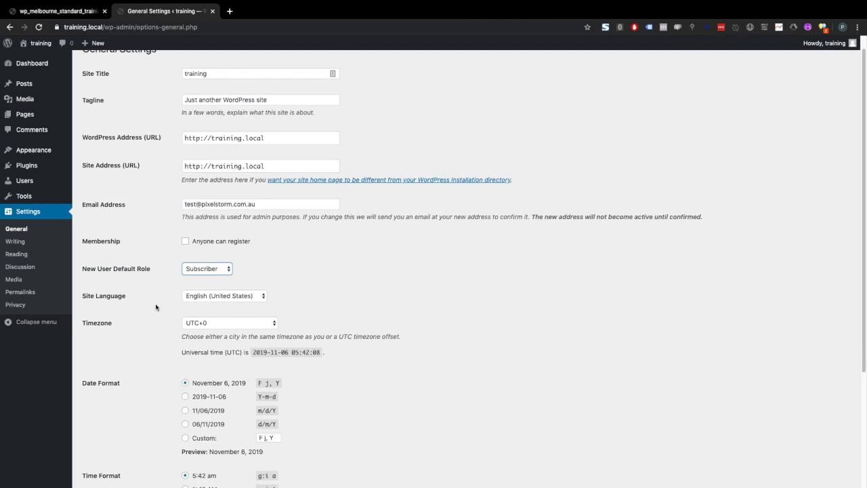
scroll(156, 306, down, 2)
click(218, 277)
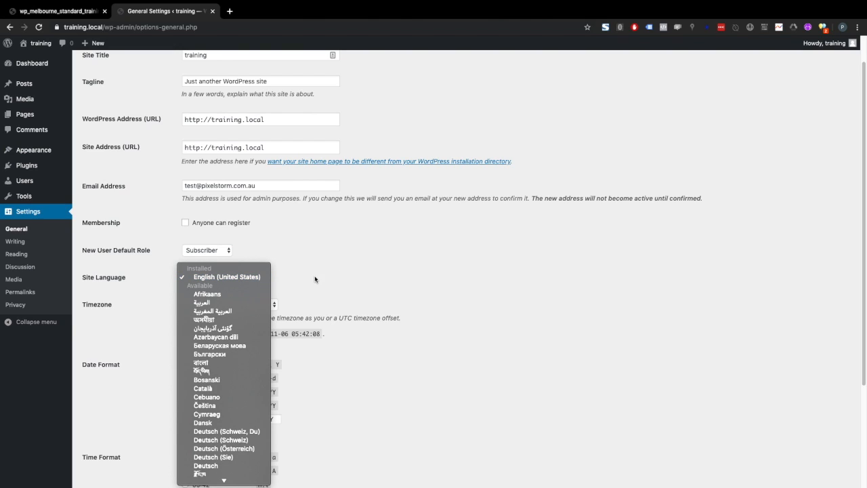
click(259, 283)
- Set the site's Timezone to UTC+11
scroll(316, 284, down, 1)
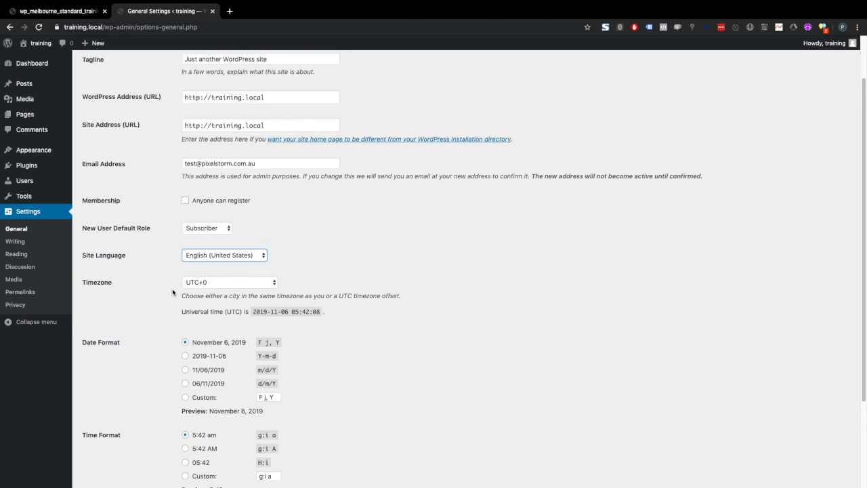
scroll(173, 292, down, 1)
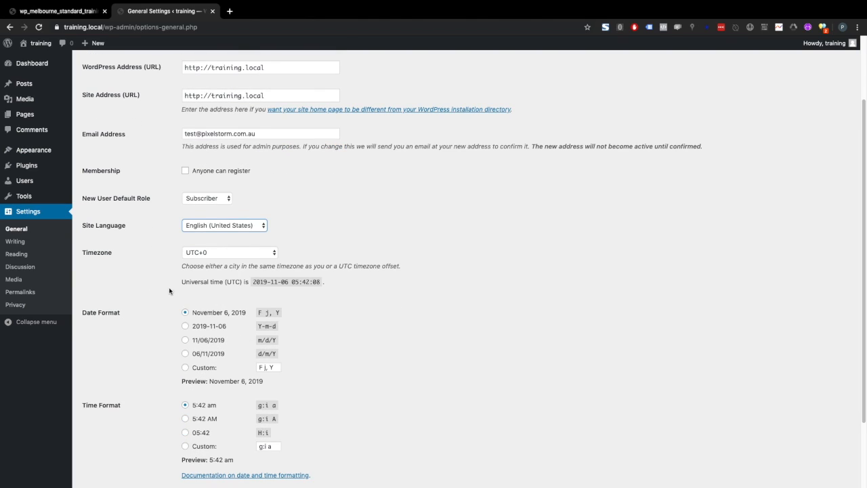
click(205, 256)
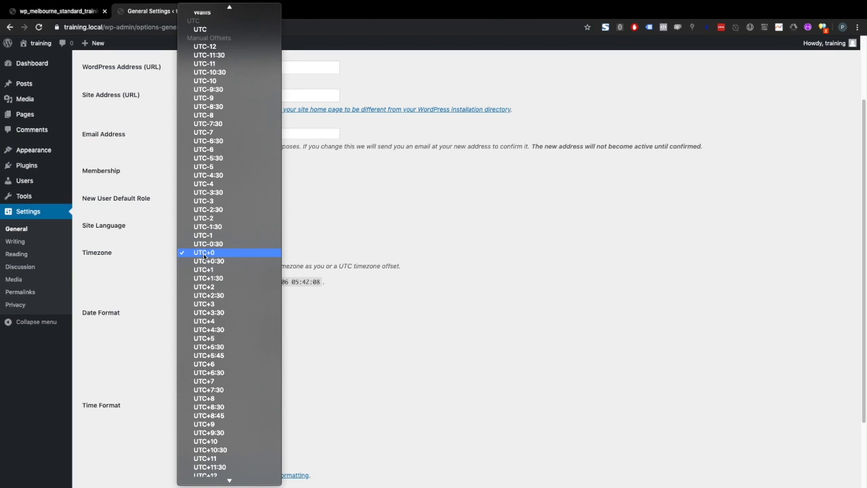
scroll(215, 324, down, 3)
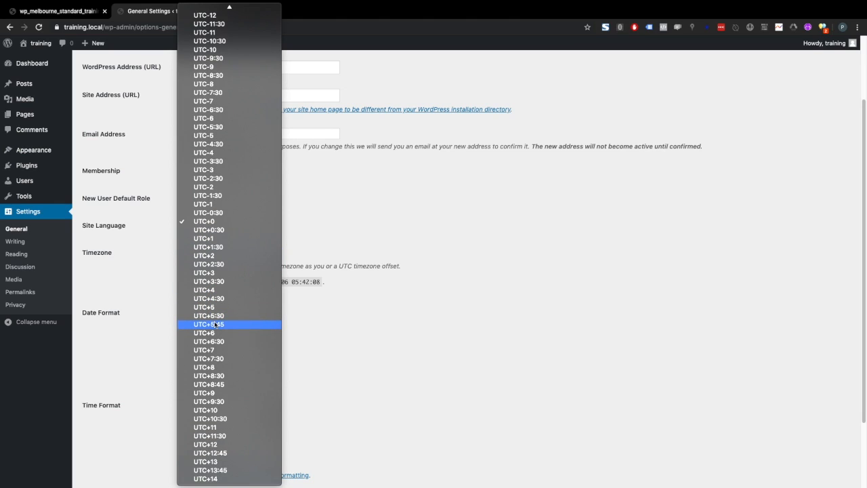
click(220, 429)
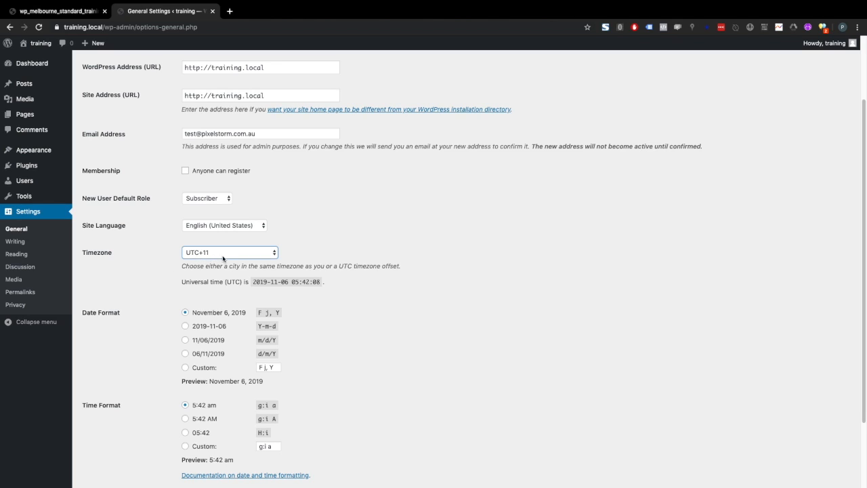
- Set Week Starts On to Sunday and save the general settings
scroll(180, 264, down, 1)
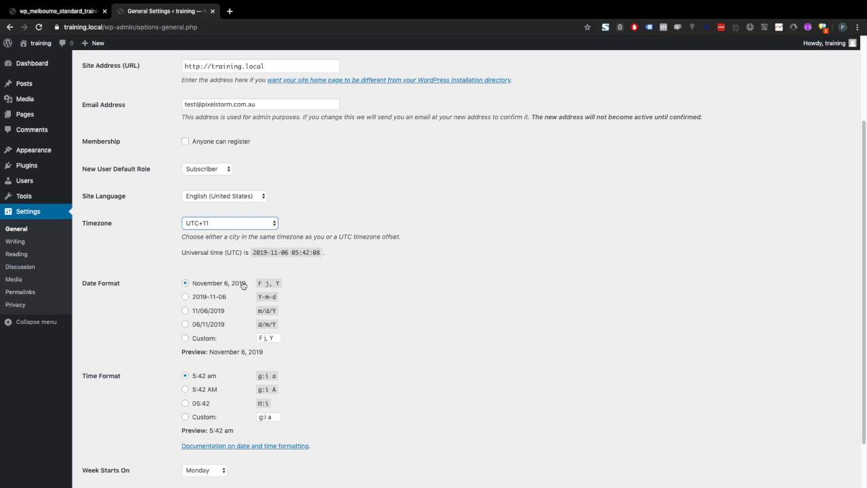
scroll(317, 289, down, 1)
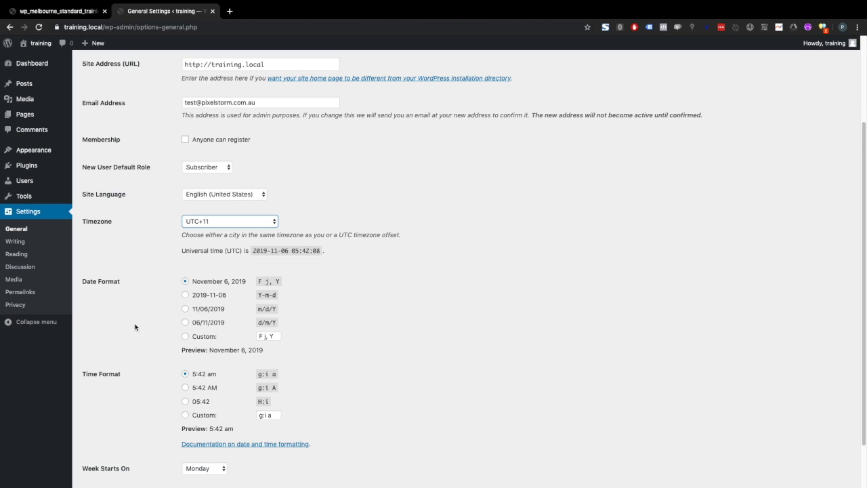
scroll(135, 327, down, 2)
scroll(135, 327, down, 2)
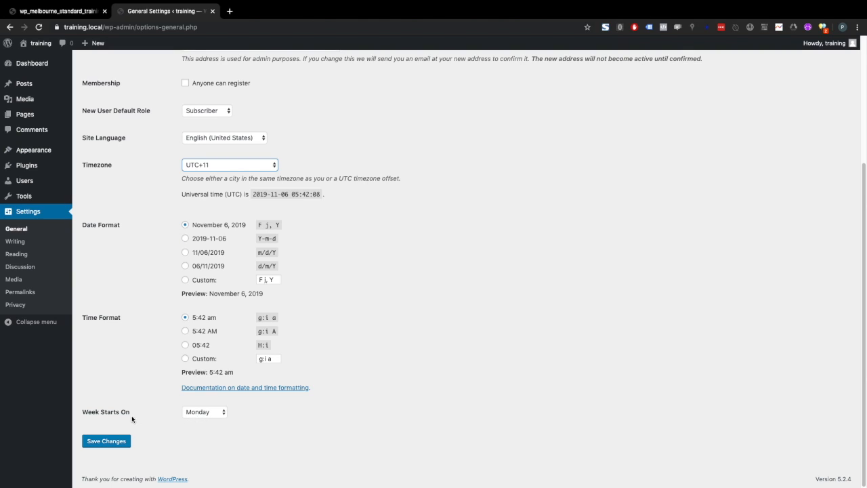
click(205, 413)
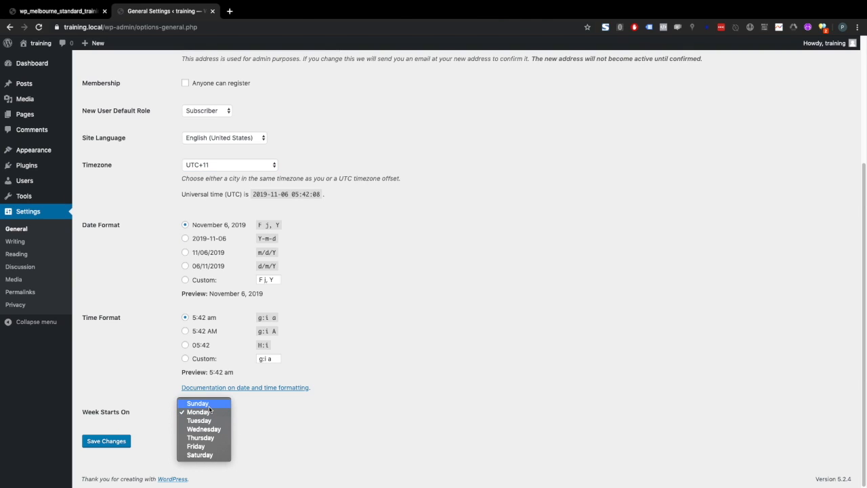
click(208, 405)
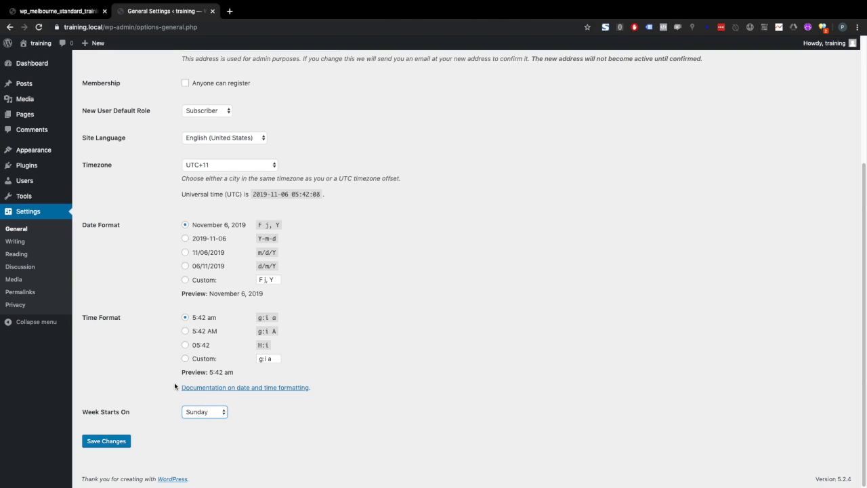
click(121, 442)
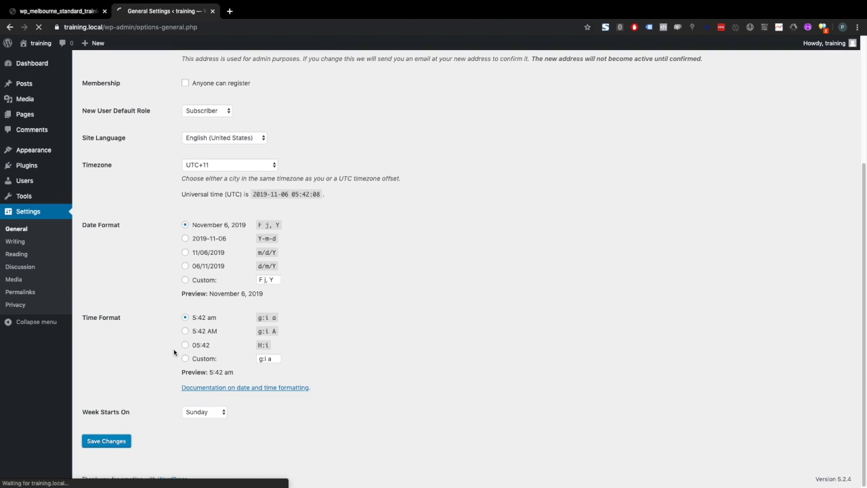